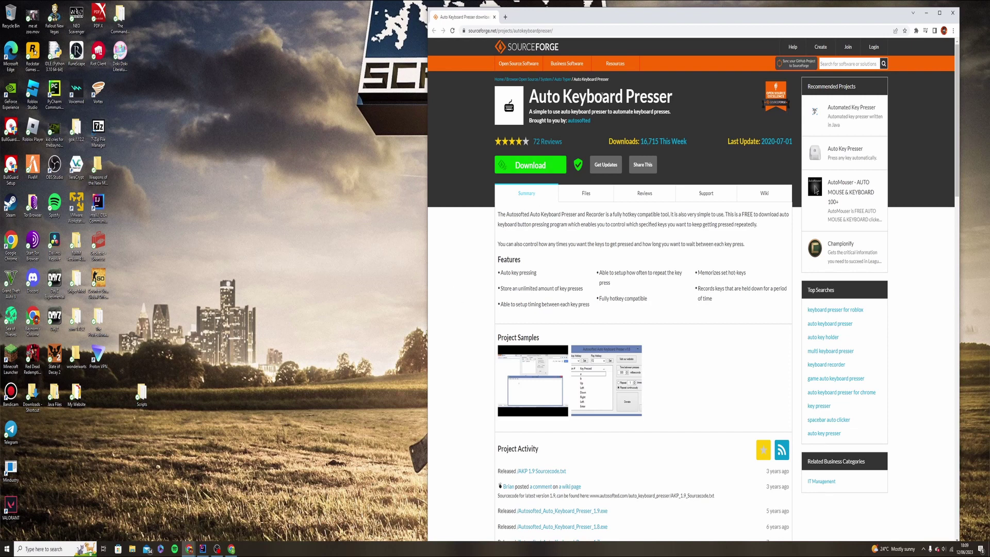
Step: Download and launch Auto Keyboard Presser, then move its window to the screen centre
drag(606, 20, 580, 14)
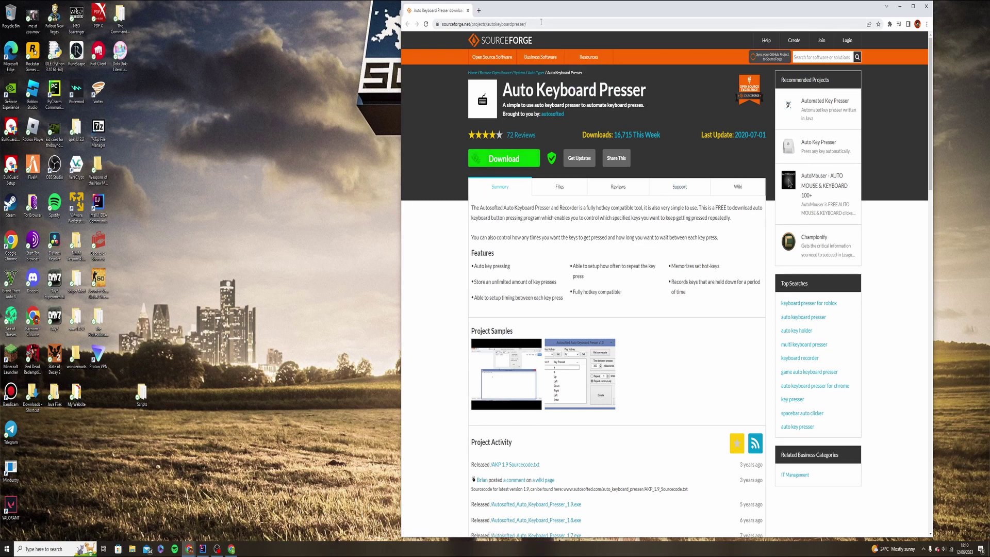
click(508, 161)
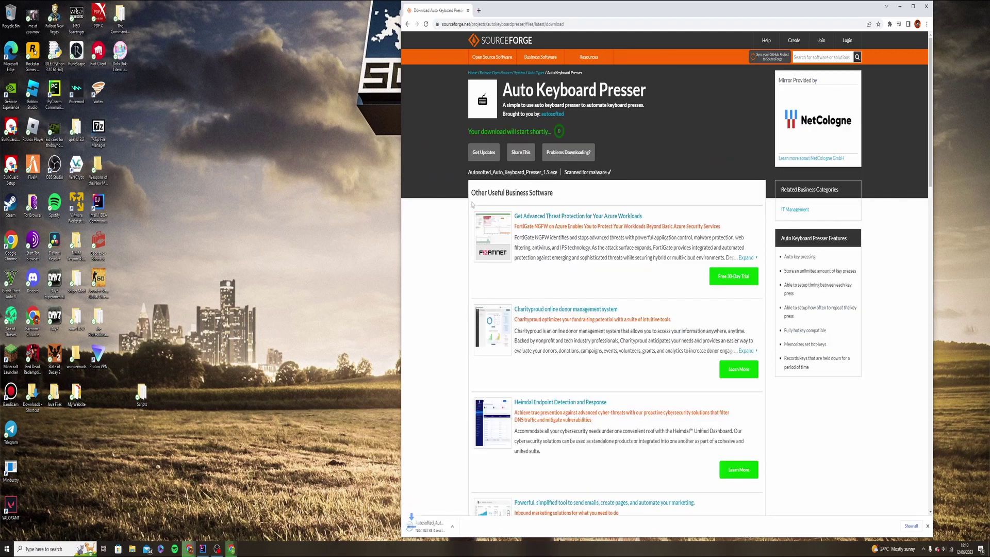
click(433, 525)
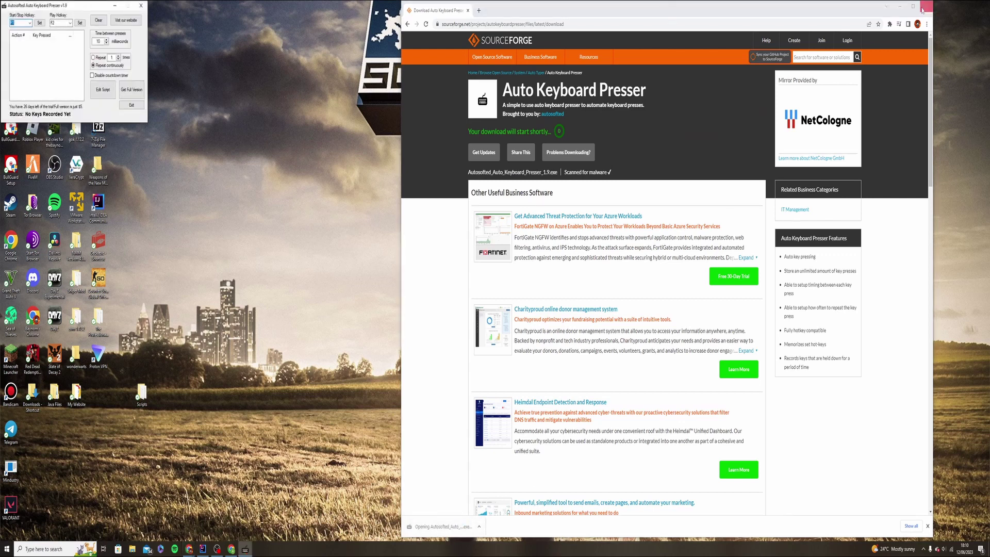
click(899, 6)
mouse_move(91, 6)
mouse_down()
mouse_move(140, 47)
mouse_move(454, 99)
mouse_up()
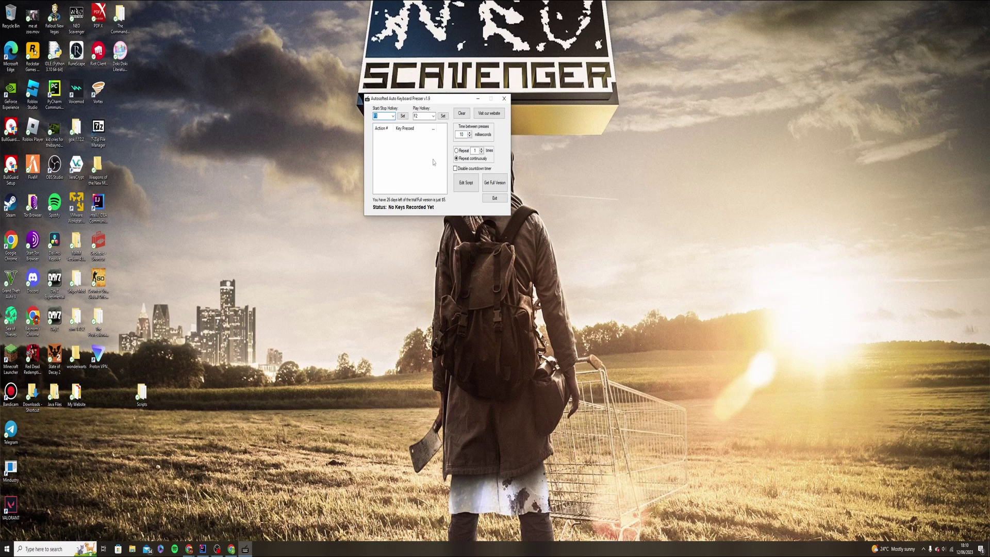
Step: Keep F1 as the start/stop hotkey and F2 as the play hotkey
click(393, 116)
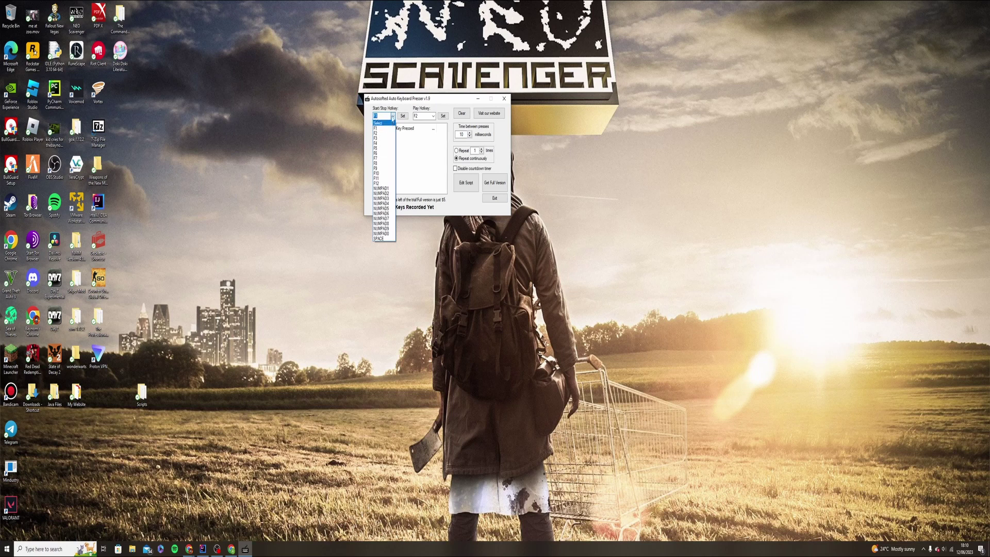
click(392, 117)
click(433, 117)
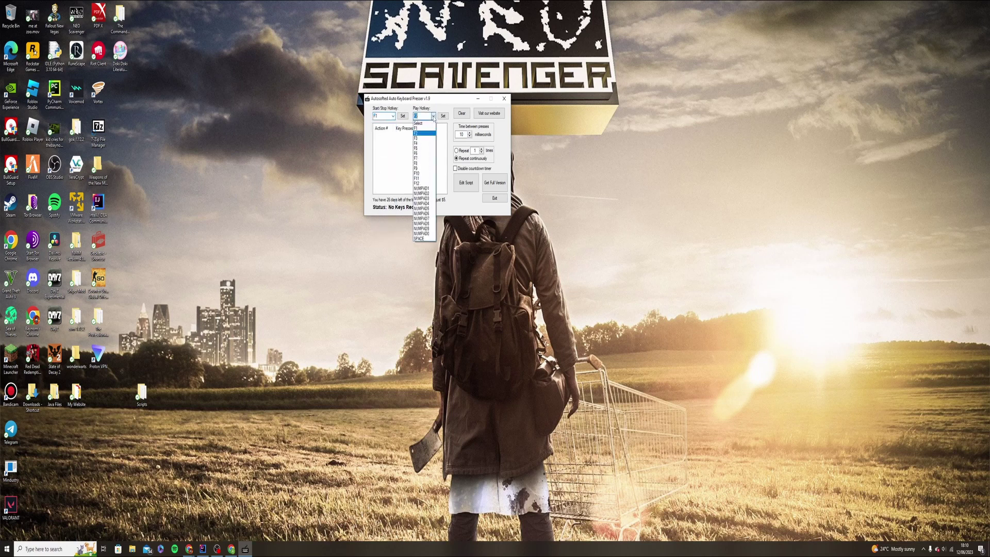
click(433, 117)
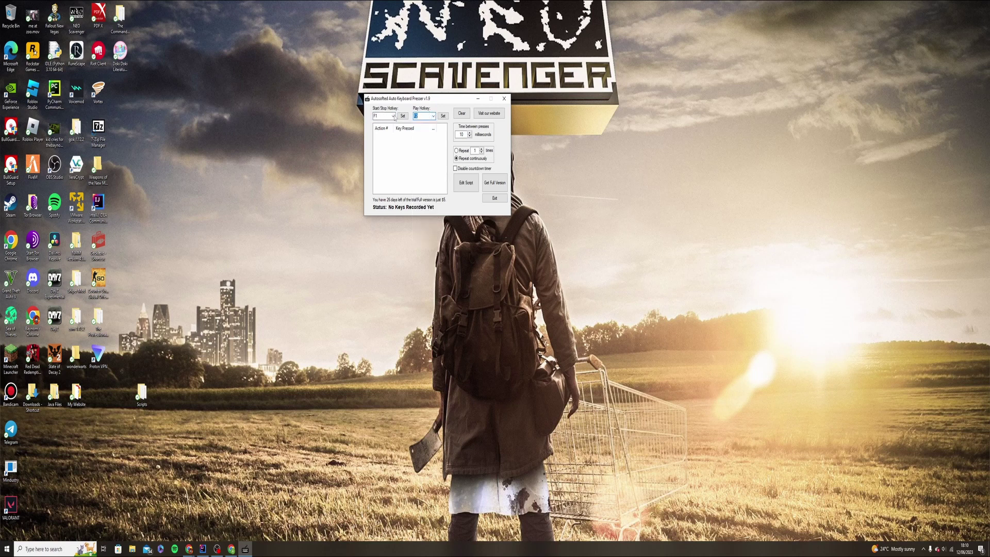
click(393, 116)
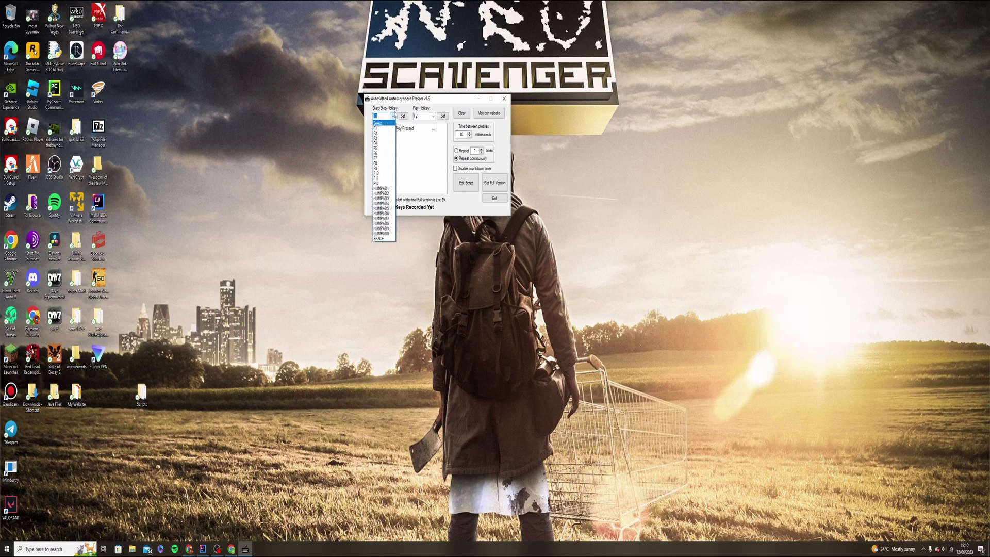
click(398, 119)
click(434, 117)
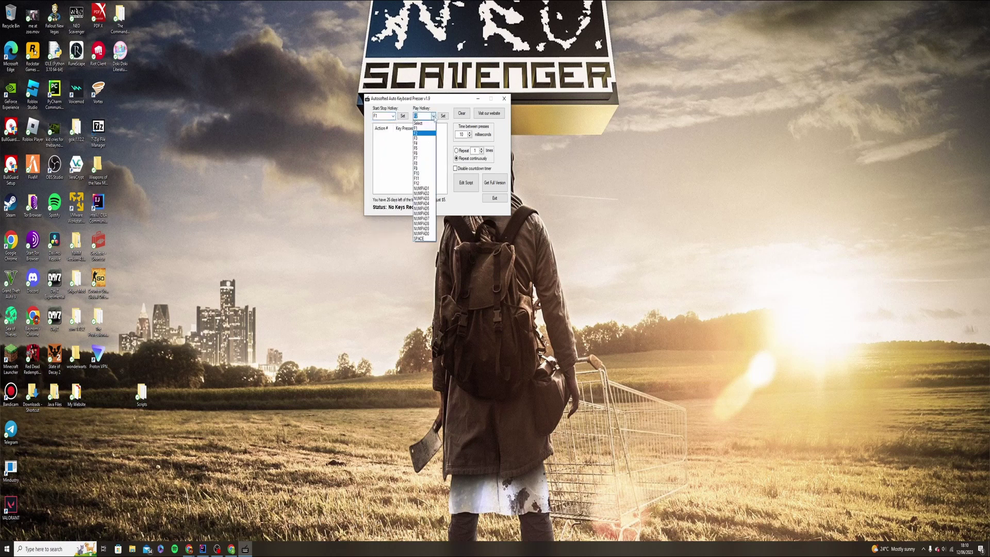
click(434, 117)
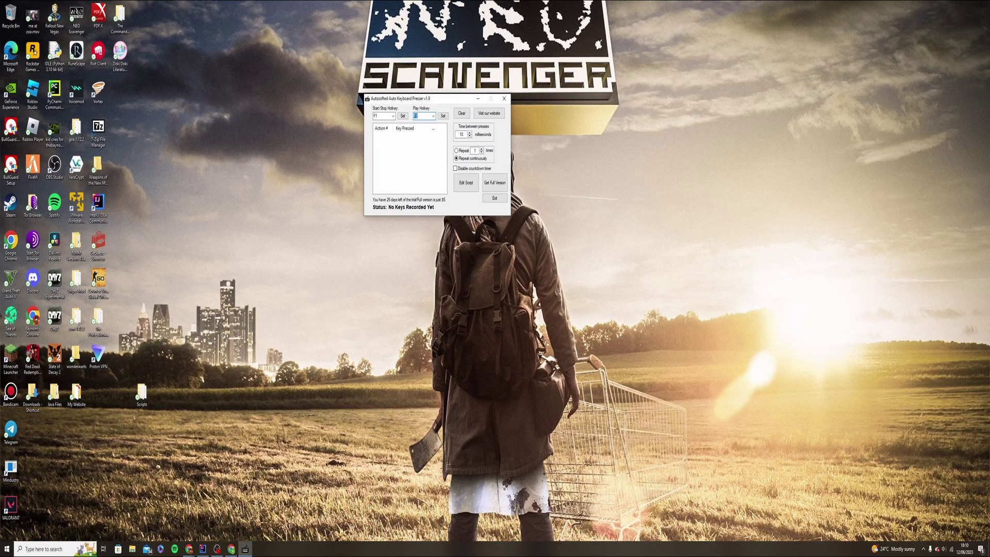
Step: Set the F1 start/stop and F2 play hotkeys, then focus Google's search box in a new tab
click(233, 547)
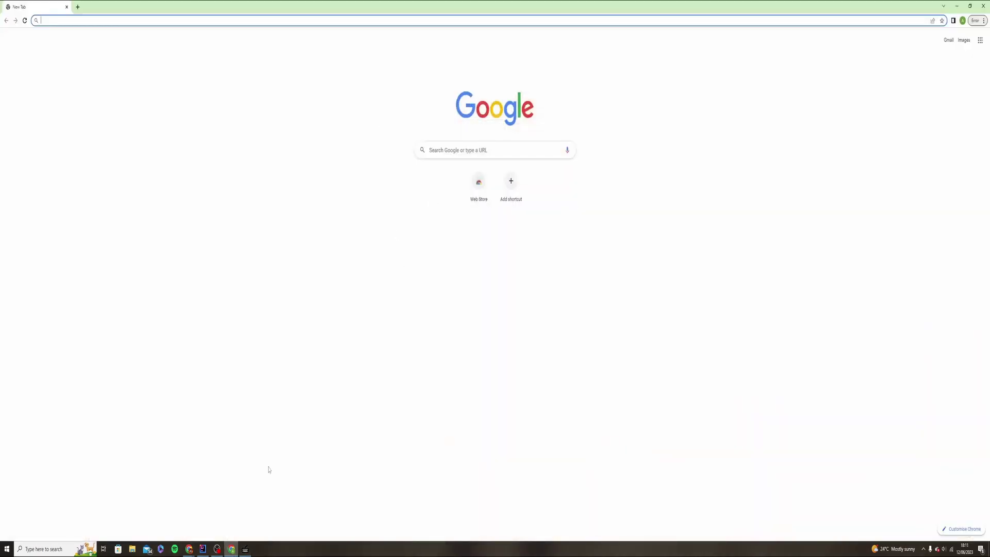
click(245, 549)
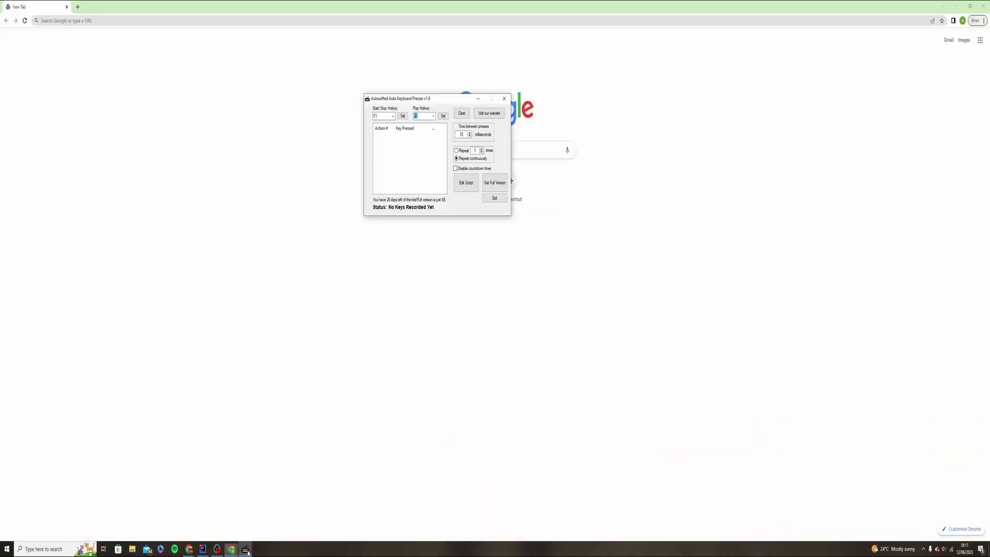
click(403, 115)
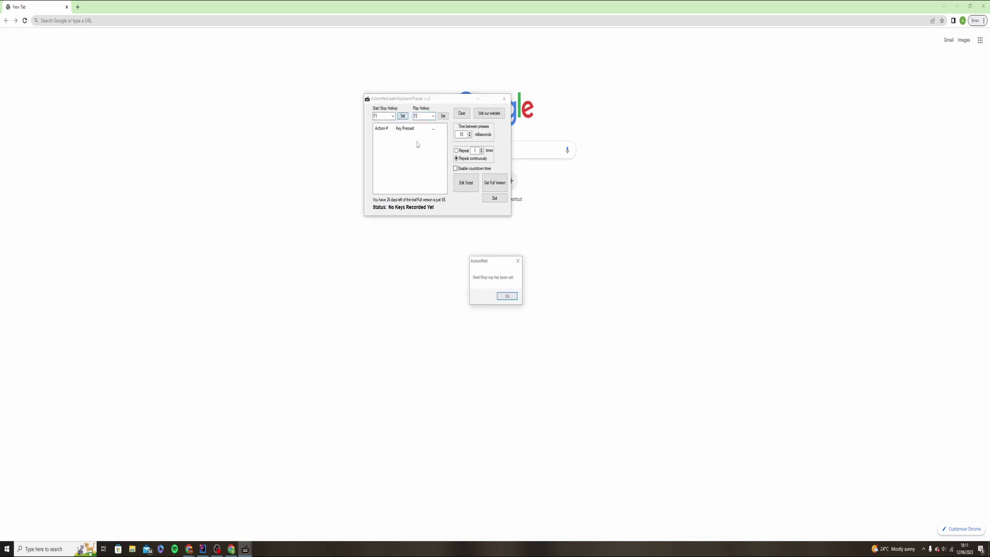
click(507, 298)
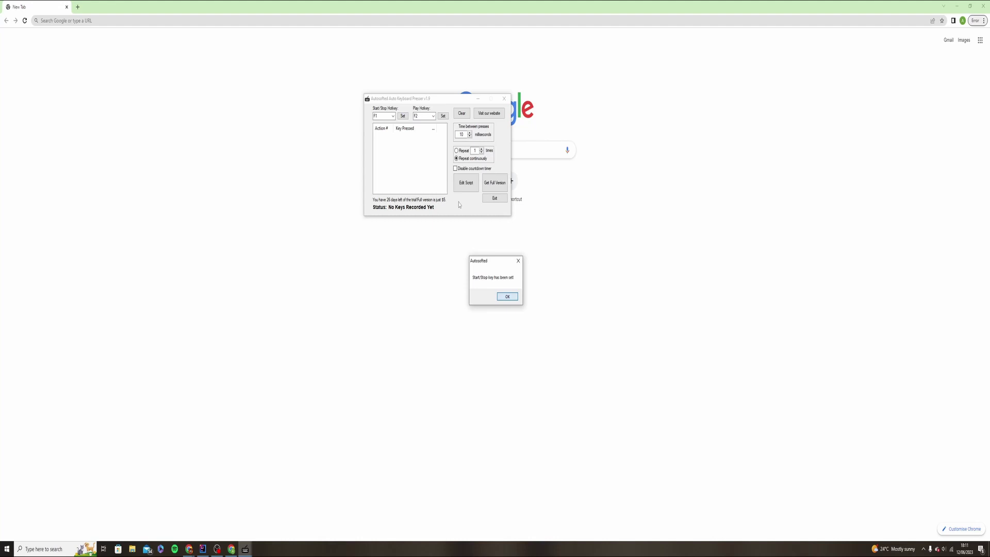
click(443, 115)
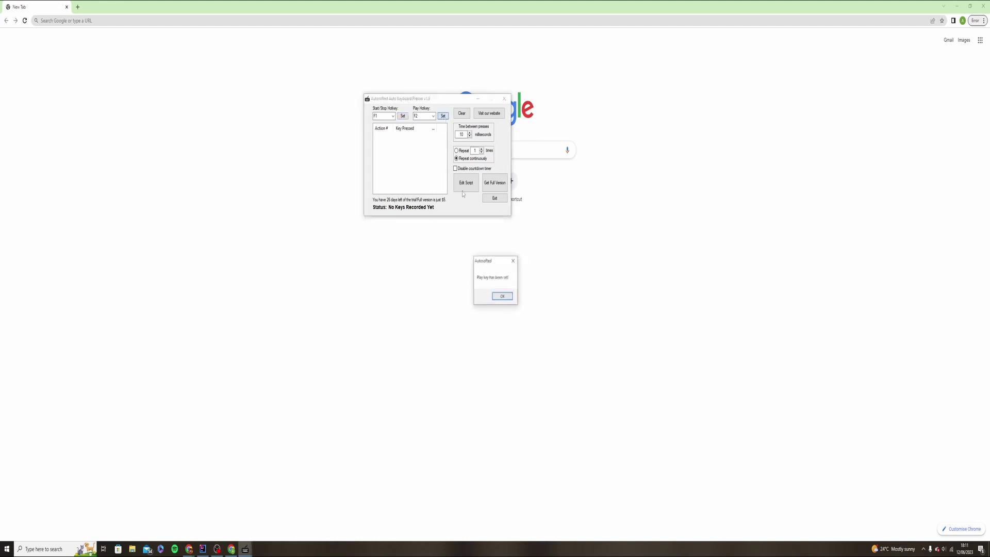
click(502, 297)
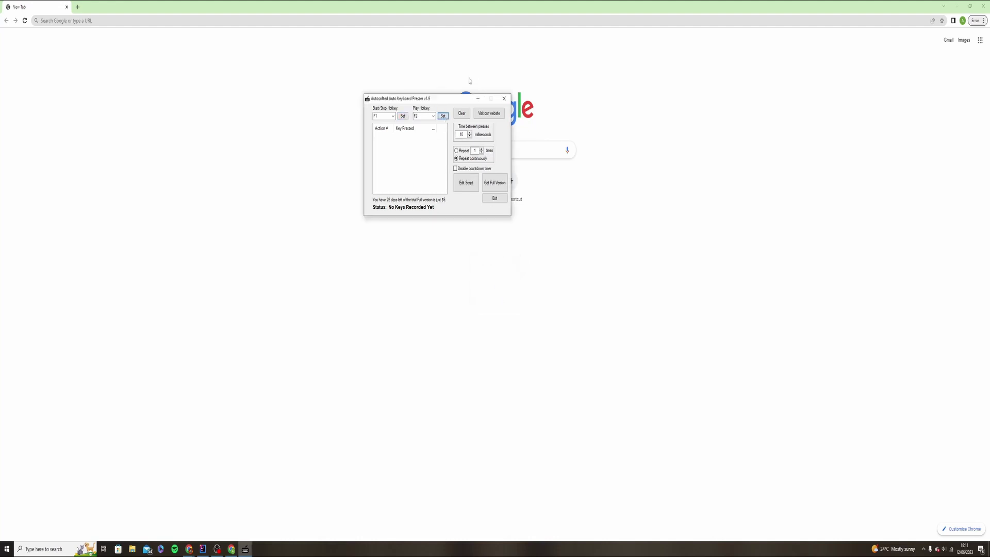
click(478, 98)
click(458, 149)
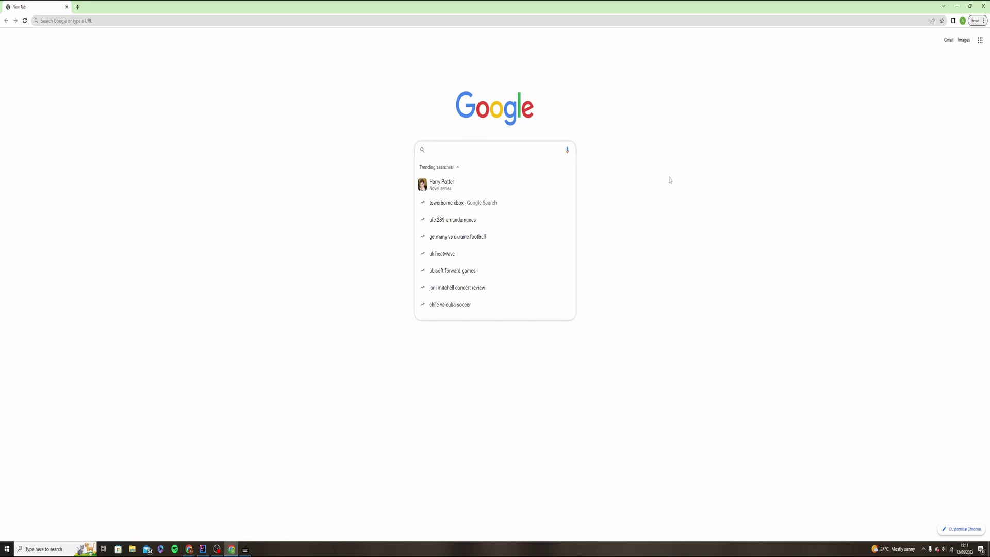
Step: Record the x, c, z key presses with F6 into the search box
key(F6)
text(x)
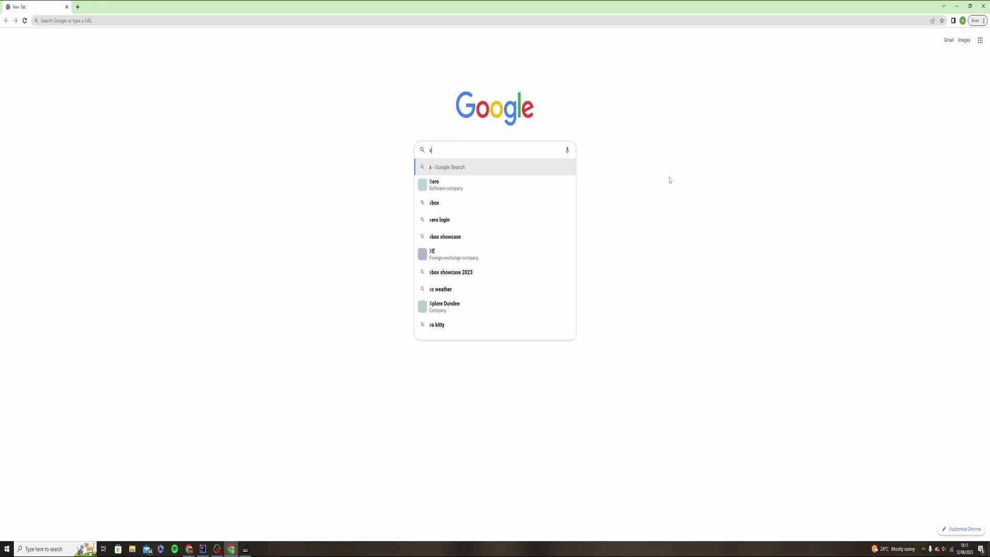
text(cz)
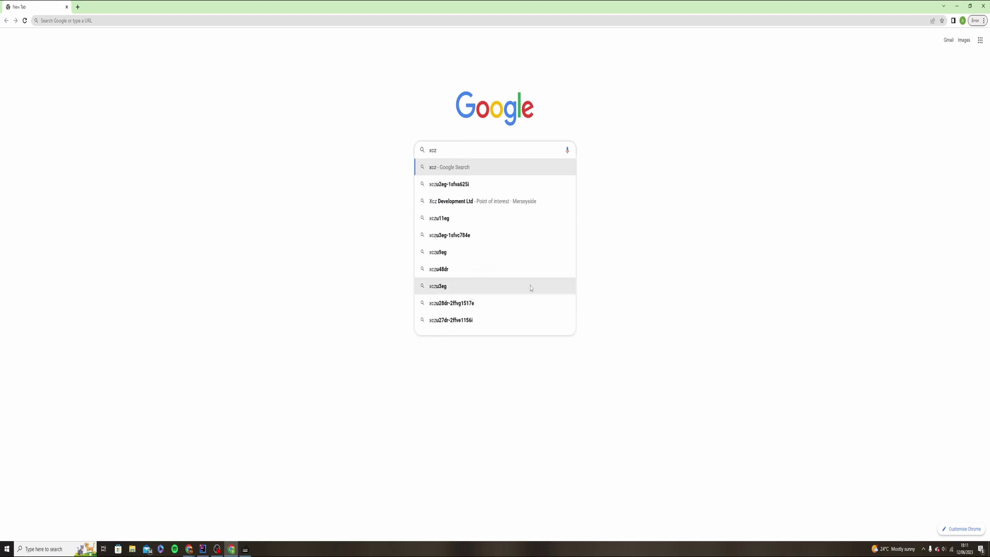
key(BackSpace)
key(BackSpace)
key(BackSpace)
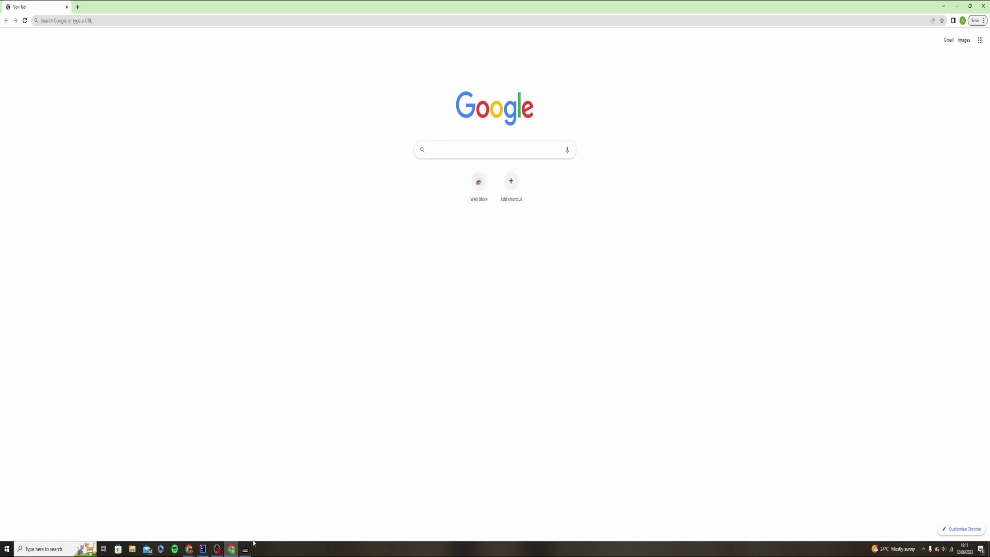
Step: Replay the recorded xcz script into Google's search box, then clear the typed text
click(246, 548)
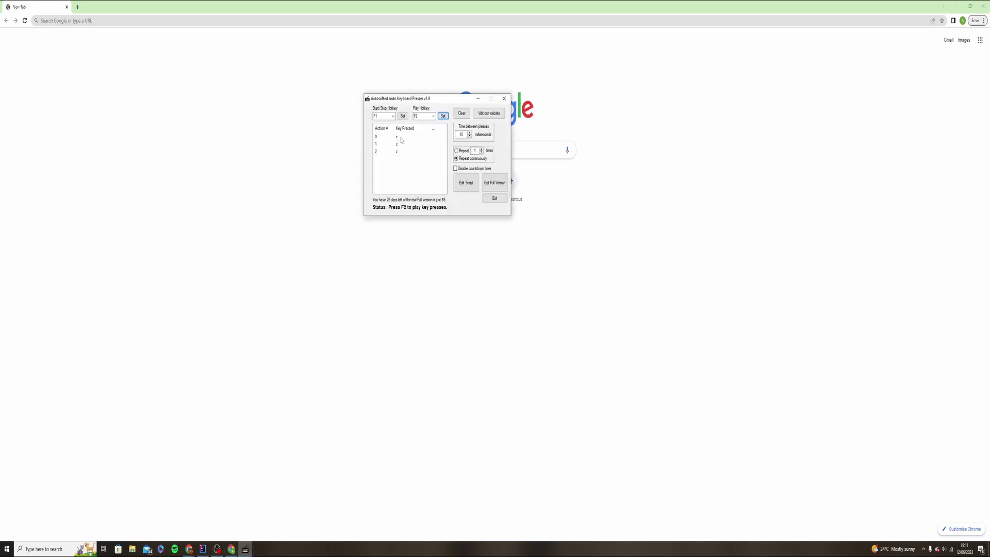
click(530, 149)
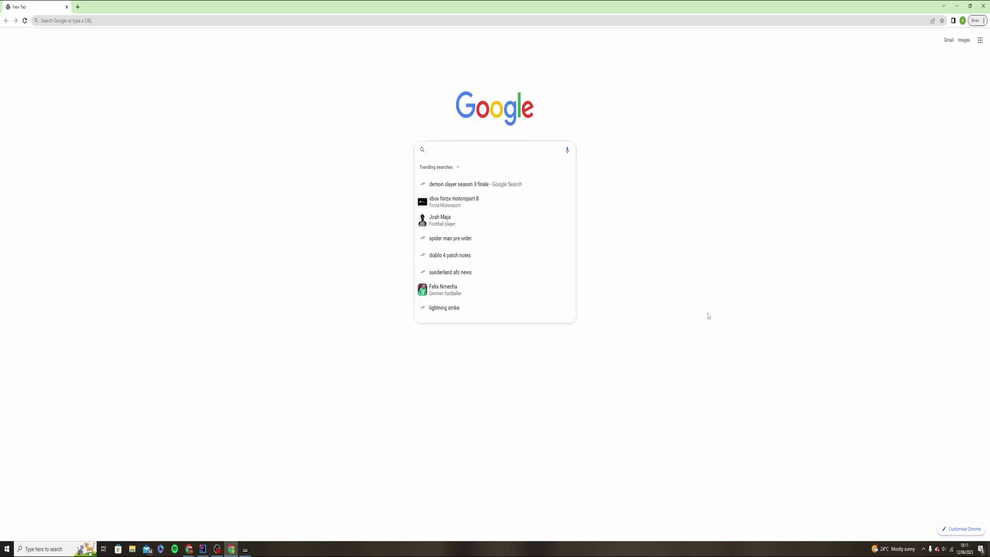
text(xczxczxczxc)
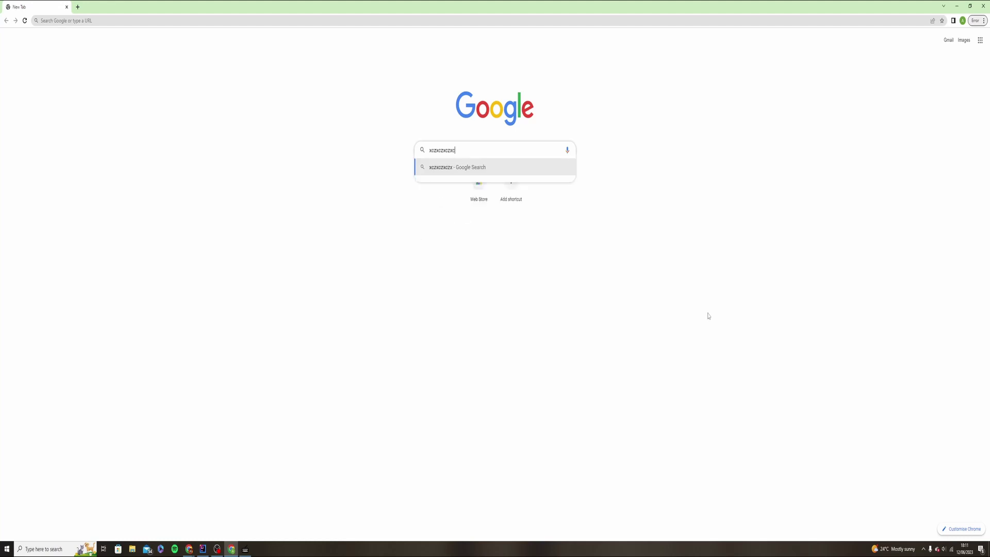
text(zxczxczxczxczxczxczxczxczxc)
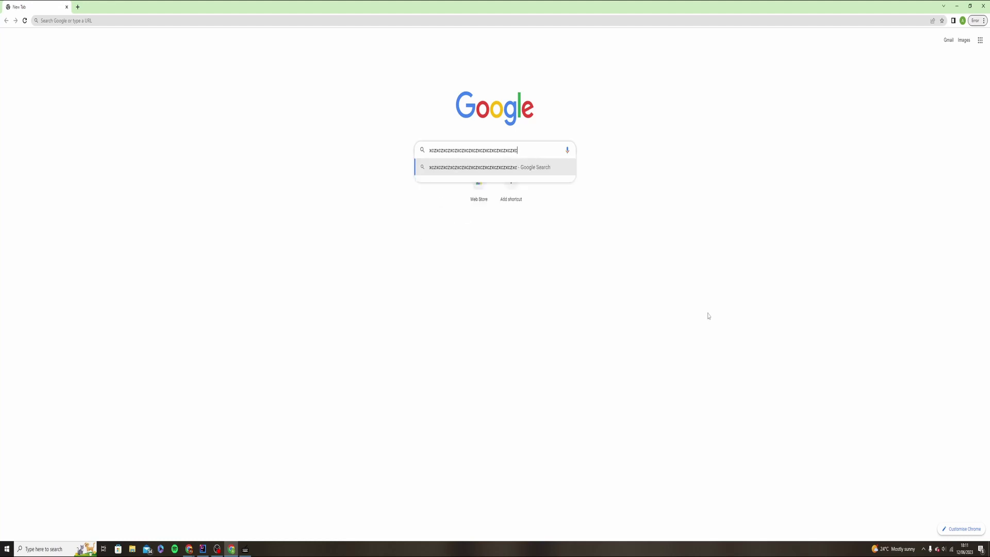
text(zxczxczxczxczxczxczxczxczxc)
text(zxczxczxczxczxczxcz)
key(ctrl+a)
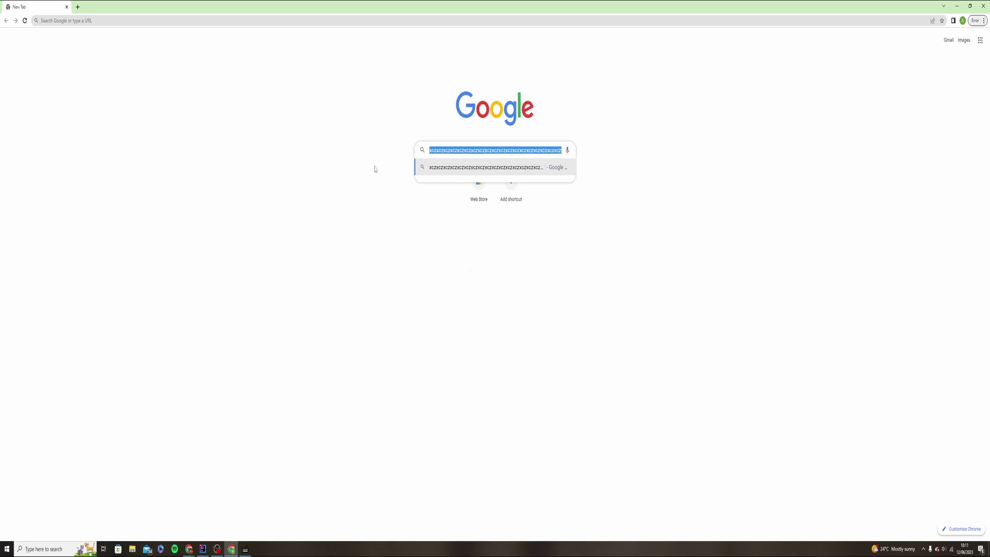
key(BackSpace)
Step: In Edit Script, change each Pause 10 line to Pause 1, apply the changes and close the editor
click(247, 549)
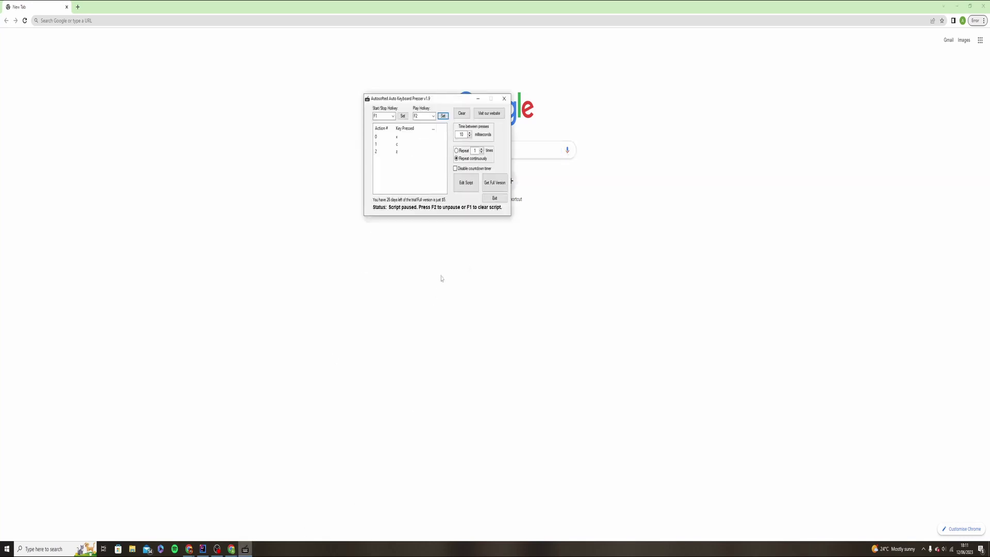
mouse_move(453, 99)
mouse_down()
mouse_move(326, 89)
mouse_move(344, 103)
mouse_up()
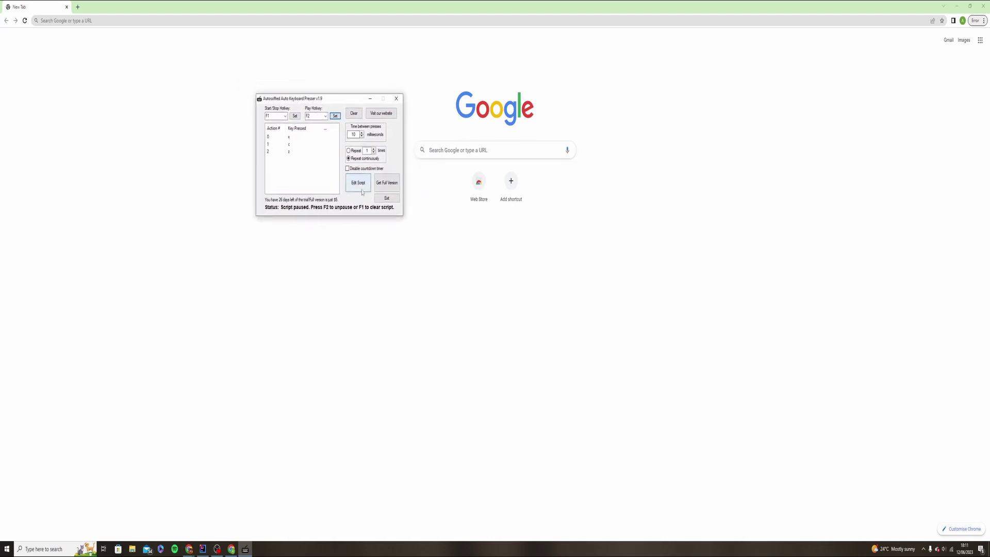
click(362, 192)
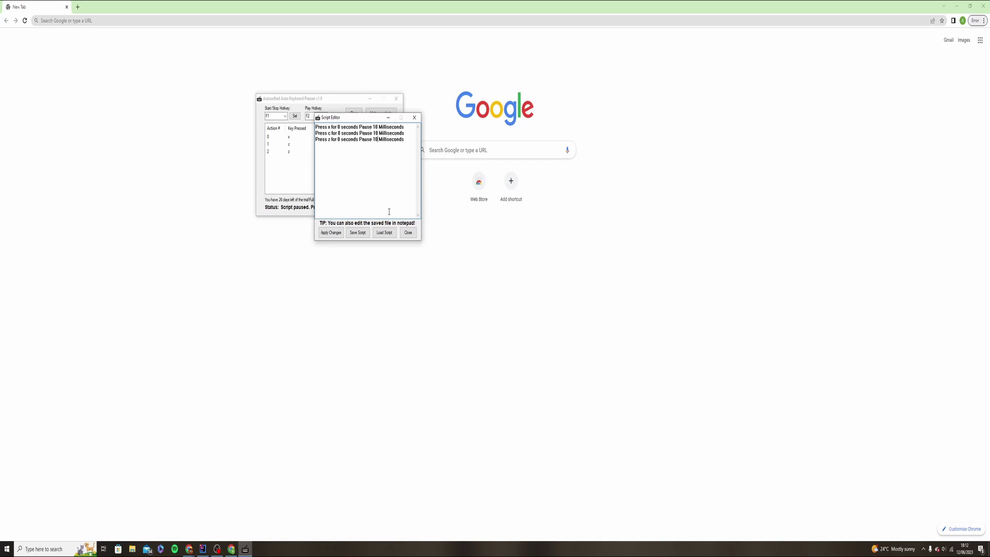
key(BackSpace)
key(BackSpace)
key(BackSpace)
click(341, 232)
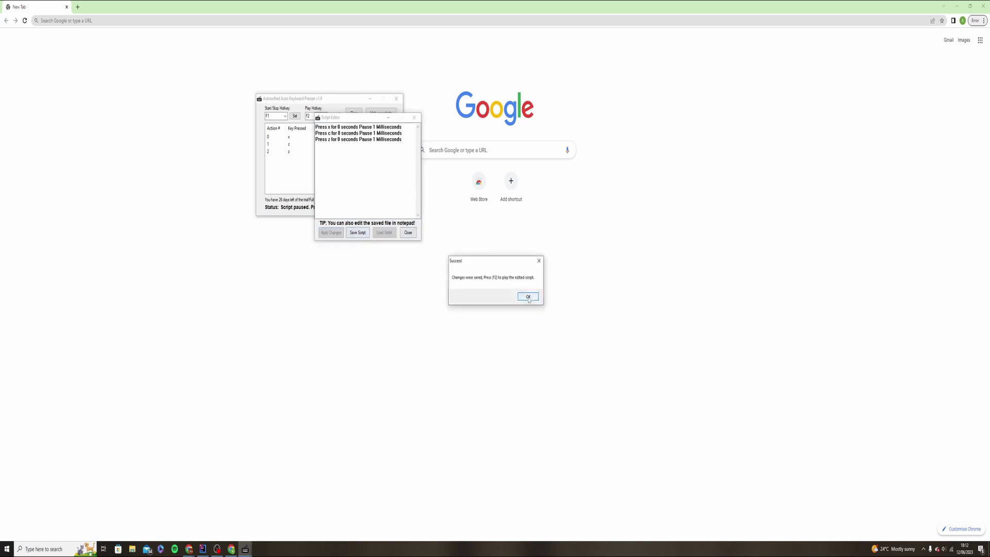
click(528, 297)
click(409, 234)
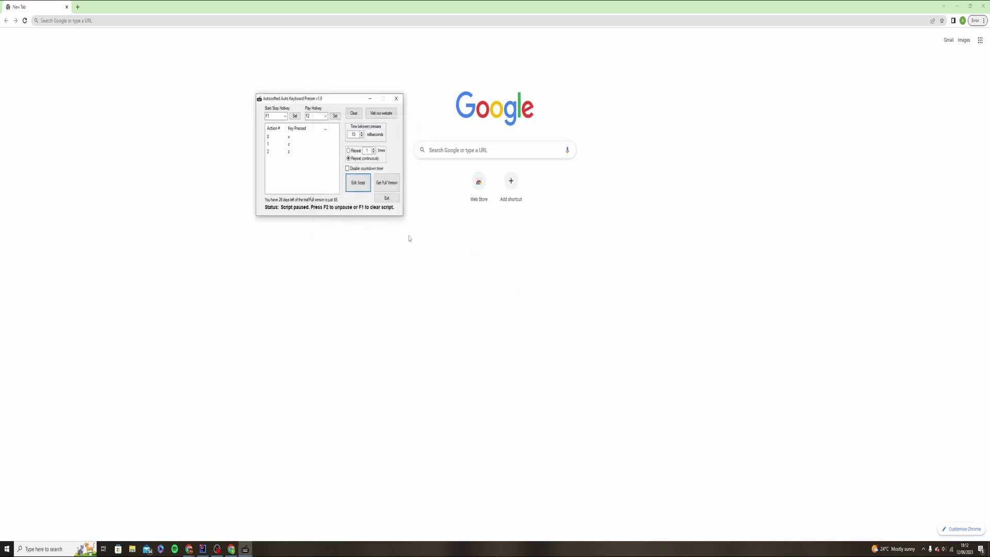
Step: Play the 1 ms script into Google's search box and stop it
click(466, 151)
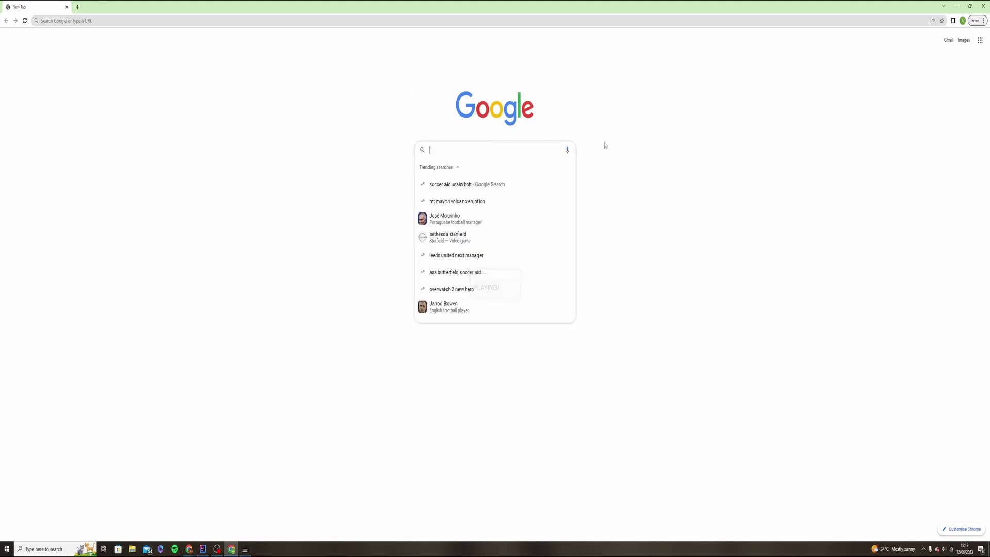
text(xczxczxczxczxczxczxczxczxczxczxczxczxczxczxc)
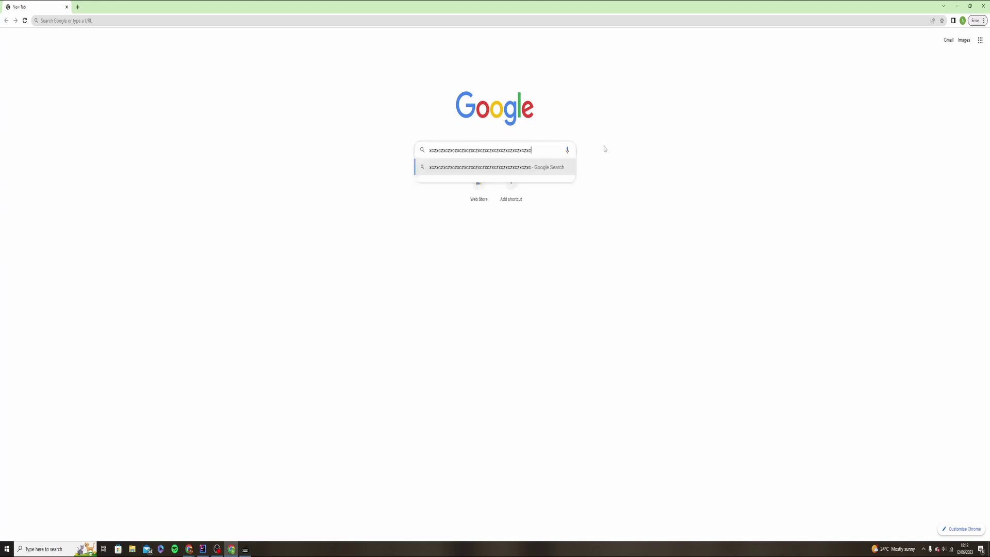
text(zxczxczxczxczxczxczxc)
key(F2)
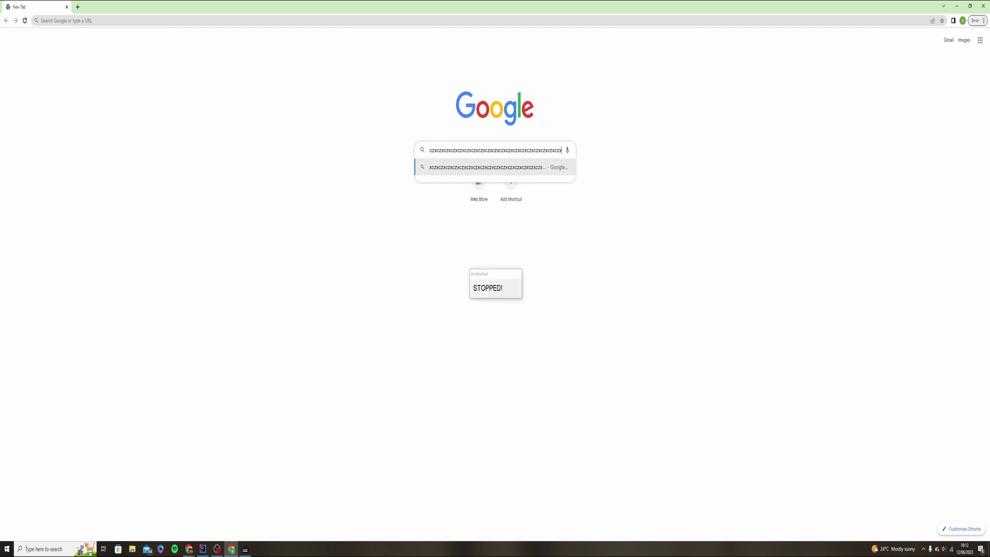
Step: Edit the script so every pause is 500 milliseconds and apply the changes
click(245, 550)
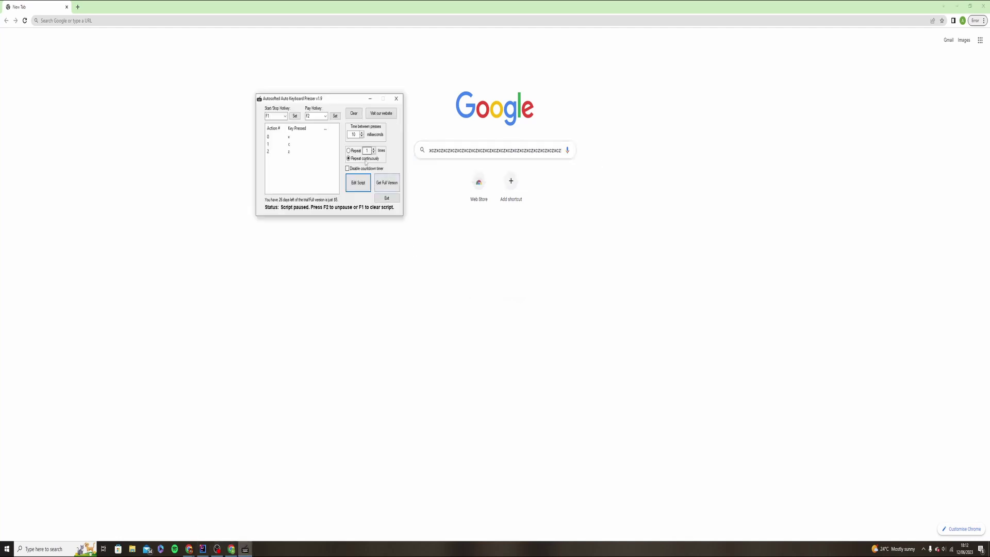
click(358, 182)
click(376, 139)
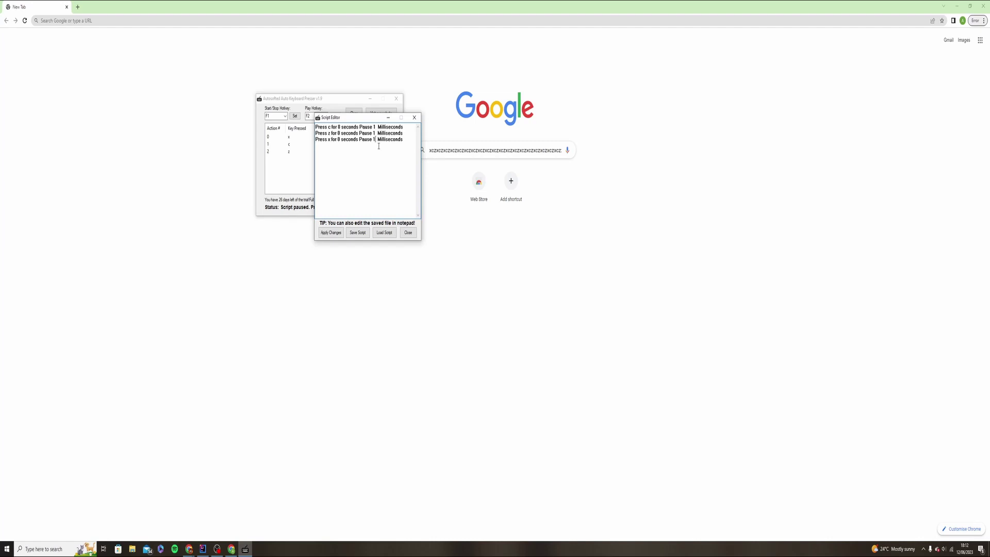
text(0000)
key(BackSpace)
double_click(382, 140)
text(500)
text(00)
key(BackSpace)
text(0)
click(328, 231)
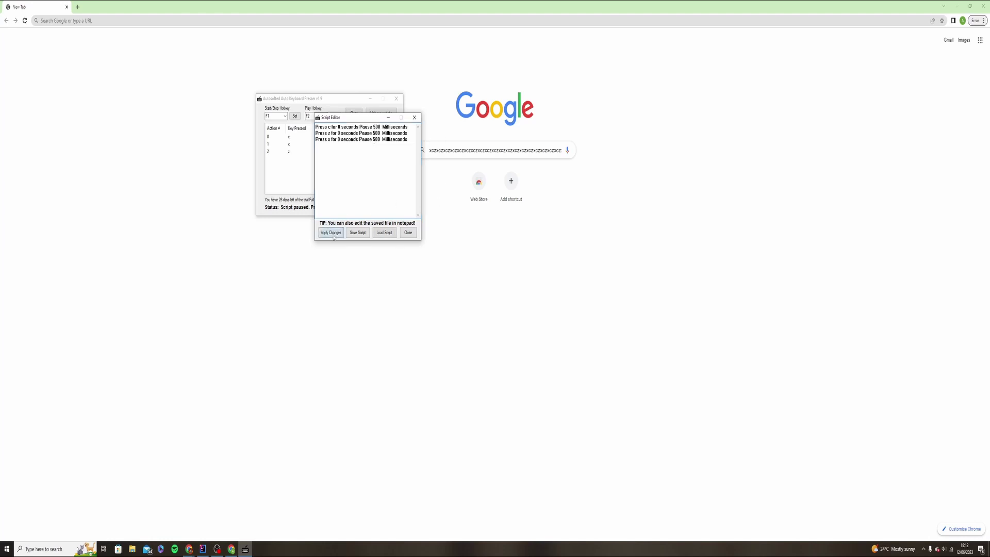
click(526, 301)
Step: Clear the old text from Google's search box
click(516, 148)
key(ctrl+a)
key(BackSpace)
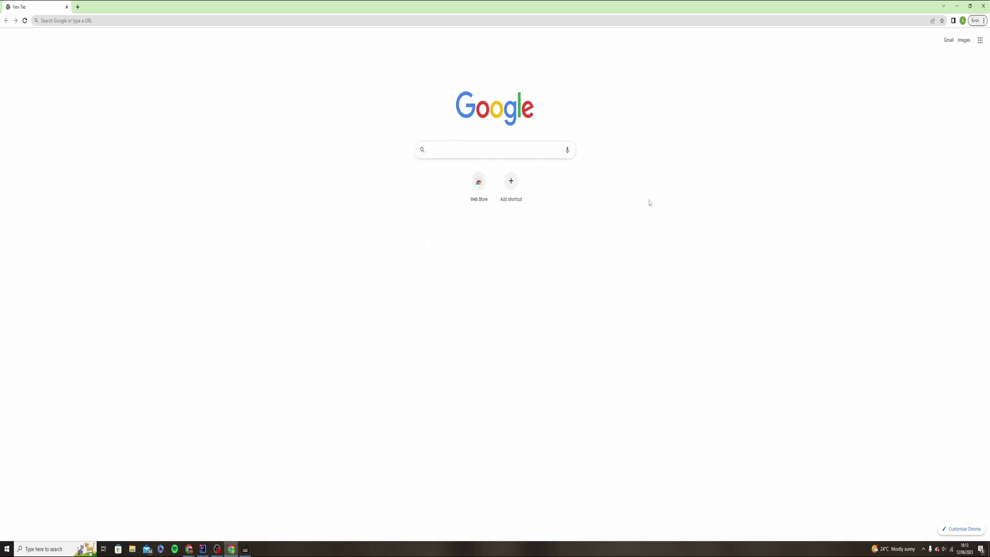
Step: Play the 500 ms script into the search box, then minimise Chrome and move the presser right
text(cz)
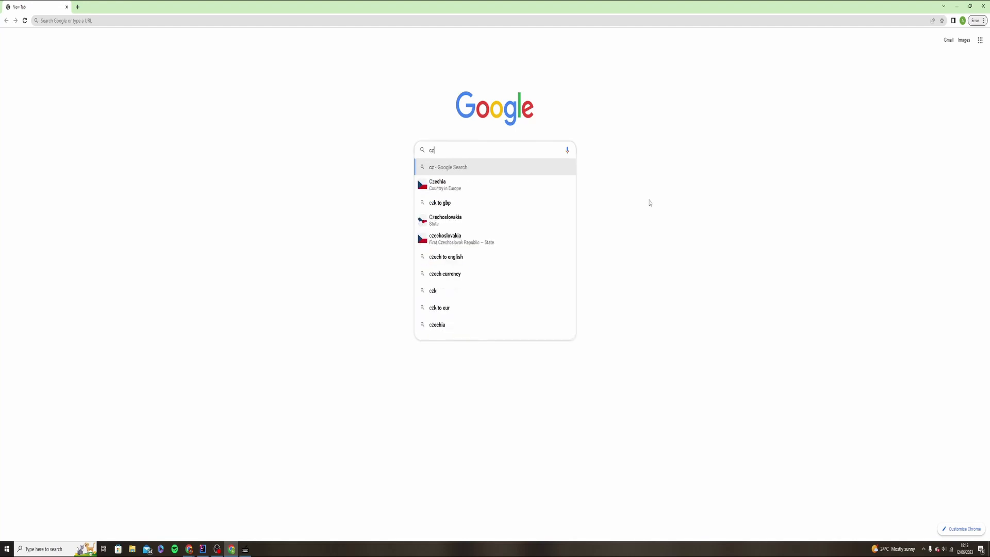
text(xczx)
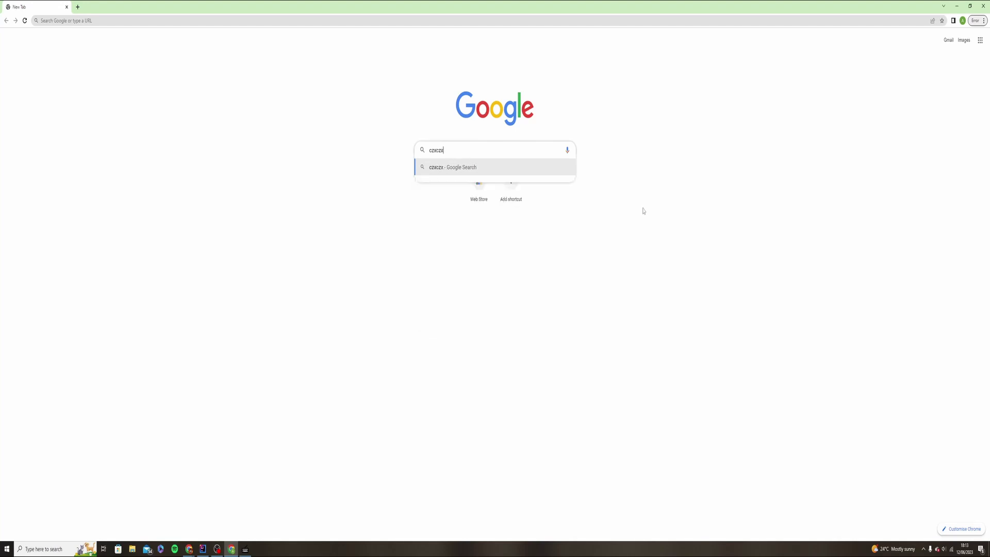
text(cz)
click(246, 549)
click(957, 6)
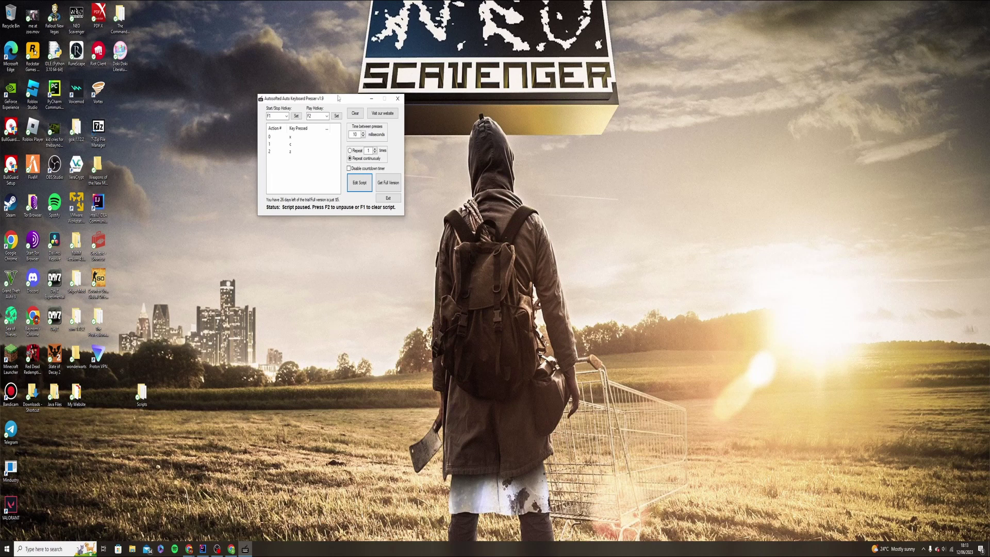
mouse_move(338, 99)
mouse_down()
mouse_move(374, 99)
mouse_move(384, 114)
mouse_up()
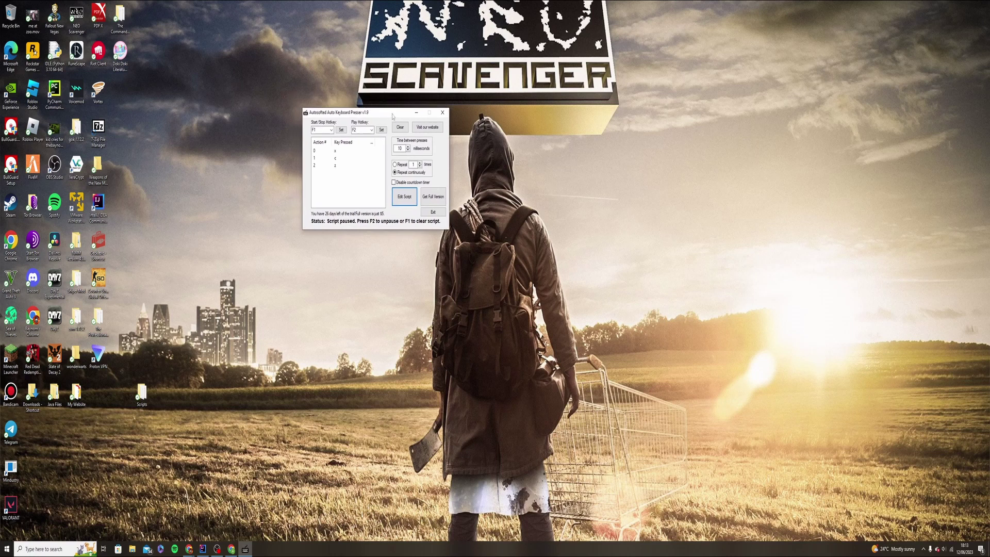